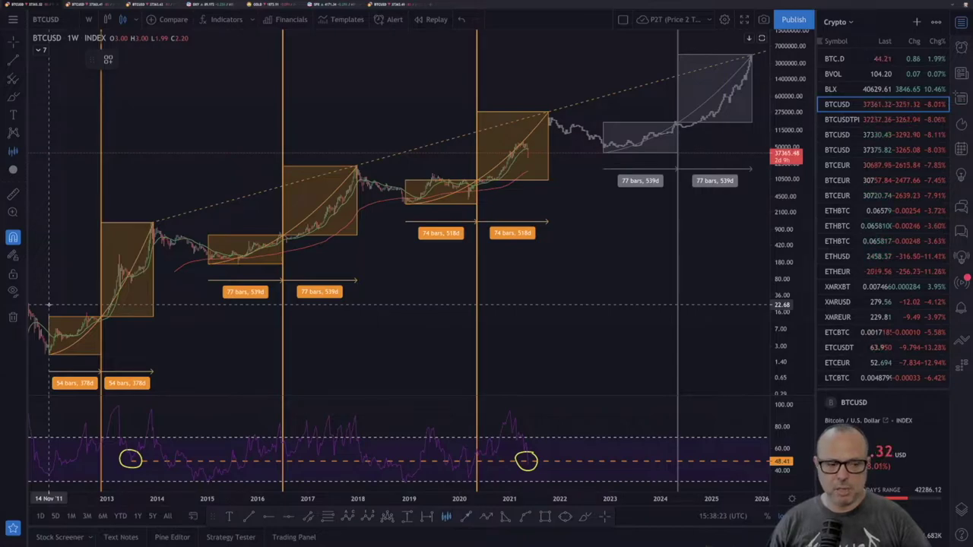
Step: Copy the 2012 low–2013 peak rally as a blue bars pattern anchored on the late-2018 low
{"action": "mouse_move", "coordinate": [48, 333]}
{"action": "left_mouse_down"}
{"action": "mouse_move", "coordinate": [137, 251]}
{"action": "mouse_move", "coordinate": [153, 211]}
{"action": "left_mouse_up"}
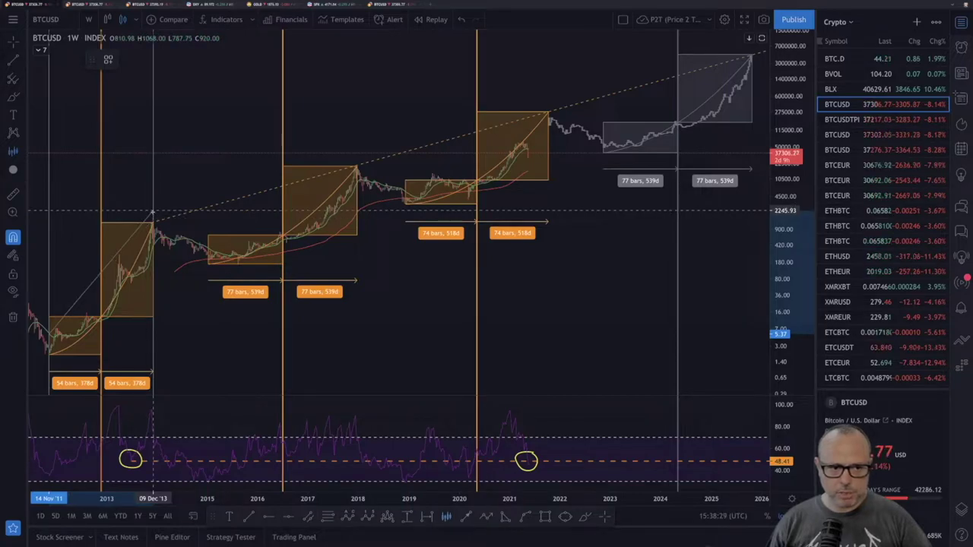
{"action": "left_click_drag", "start_coordinate": [153, 210], "coordinate": [153, 210]}
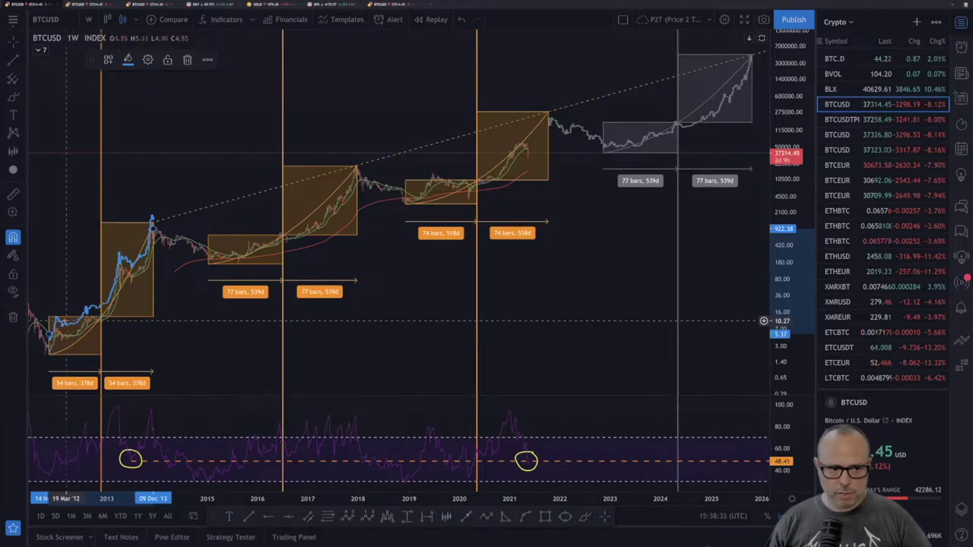
{"action": "mouse_move", "coordinate": [63, 327]}
{"action": "left_mouse_down"}
{"action": "mouse_move", "coordinate": [225, 218]}
{"action": "mouse_move", "coordinate": [377, 245]}
{"action": "mouse_move", "coordinate": [420, 198]}
{"action": "mouse_move", "coordinate": [405, 202]}
{"action": "left_mouse_up"}
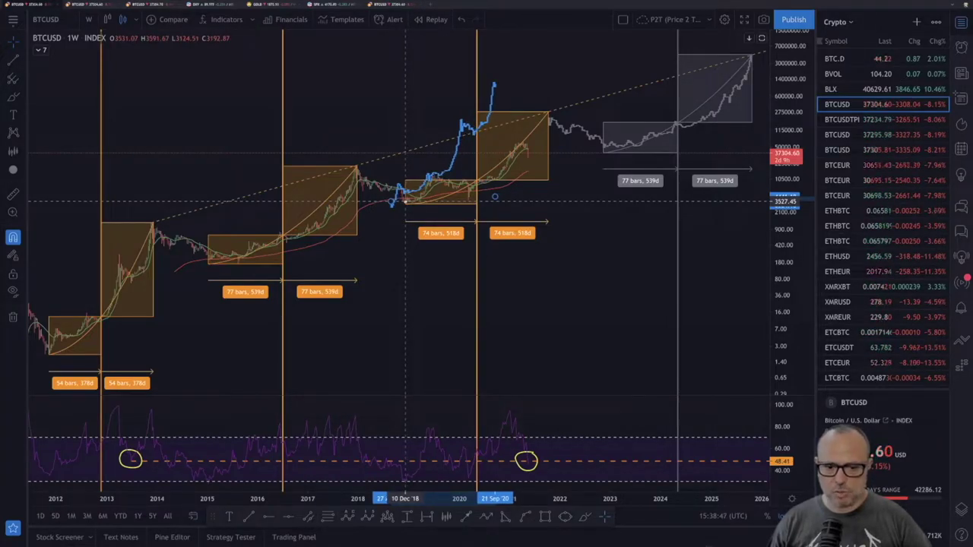
{"action": "left_click_drag", "start_coordinate": [405, 201], "coordinate": [419, 197]}
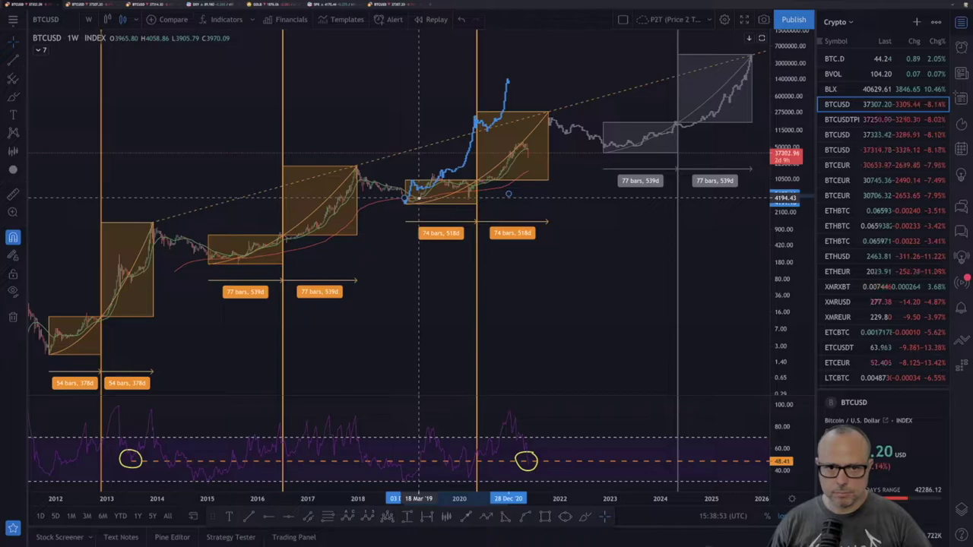
{"action": "left_click_drag", "start_coordinate": [419, 197], "coordinate": [418, 197]}
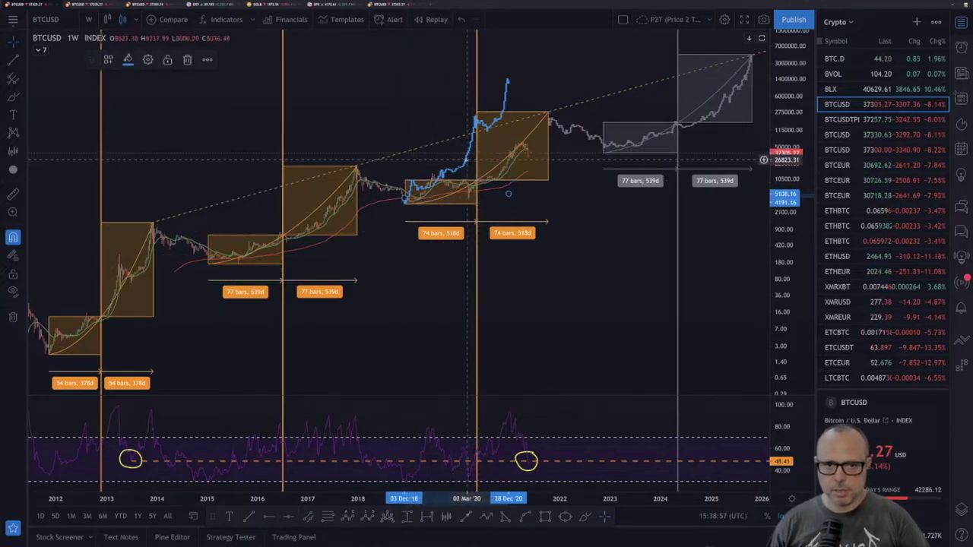
{"action": "double_click", "coordinate": [466, 161]}
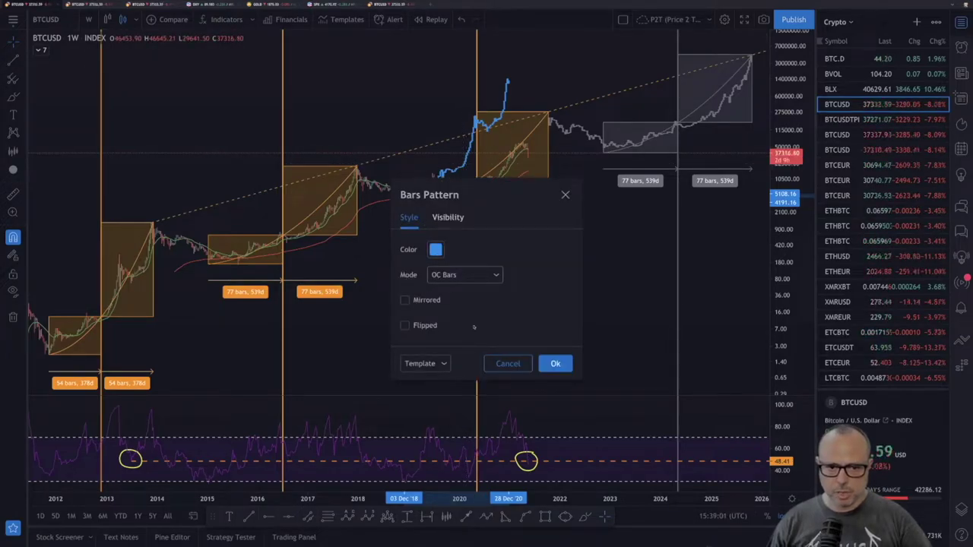
{"action": "left_click", "coordinate": [555, 364]}
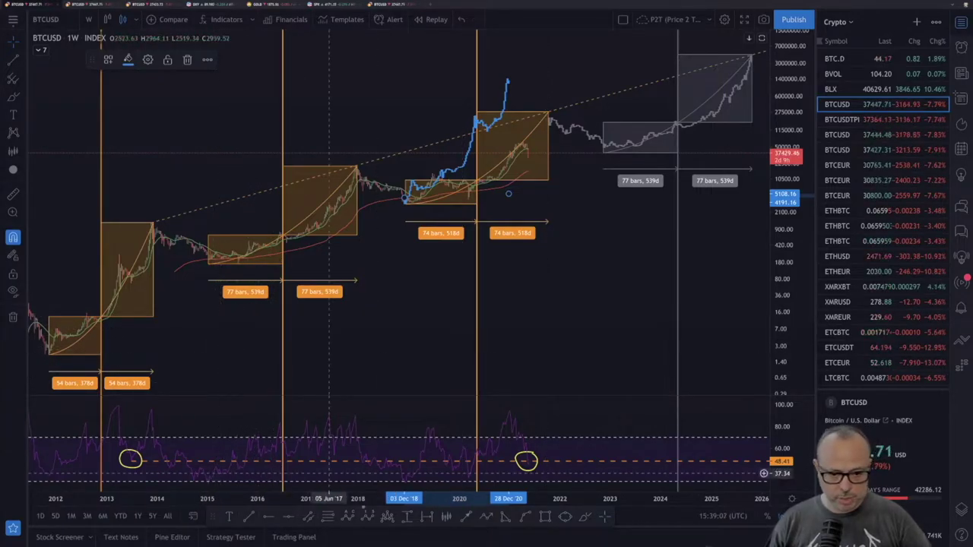
Step: Draw a bars pattern from the January 2015 low to the December 2017 peak and align it on the December 2018 low
{"action": "left_click", "coordinate": [446, 516]}
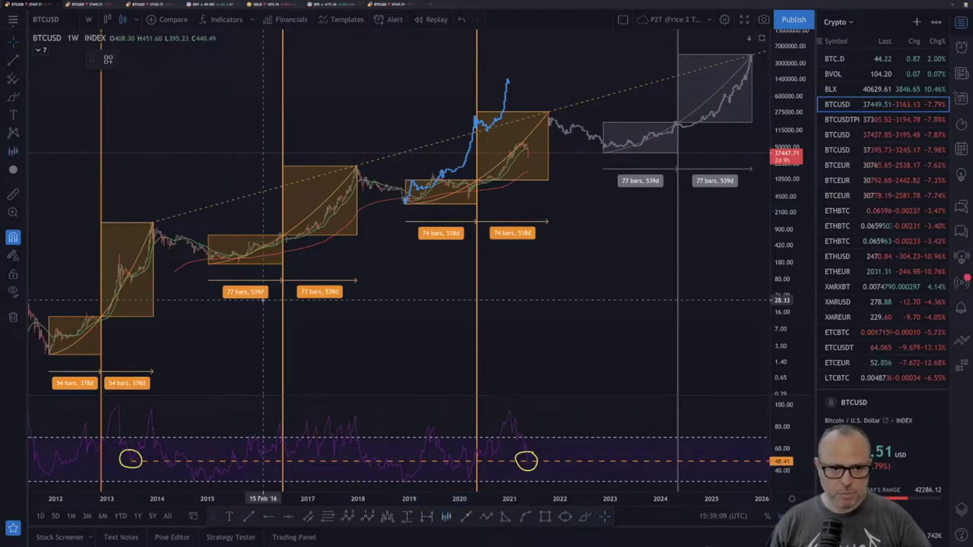
{"action": "left_click", "coordinate": [208, 241]}
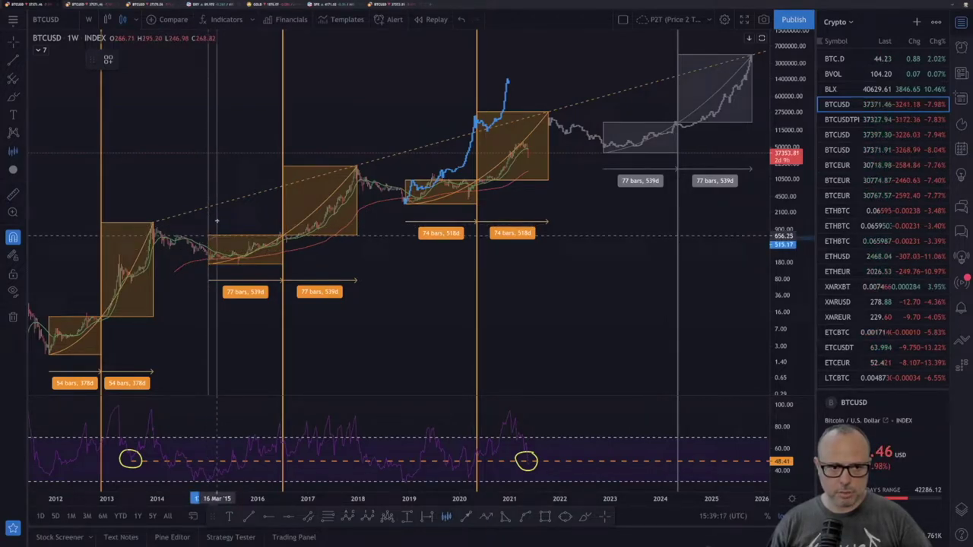
{"action": "left_click", "coordinate": [357, 156]}
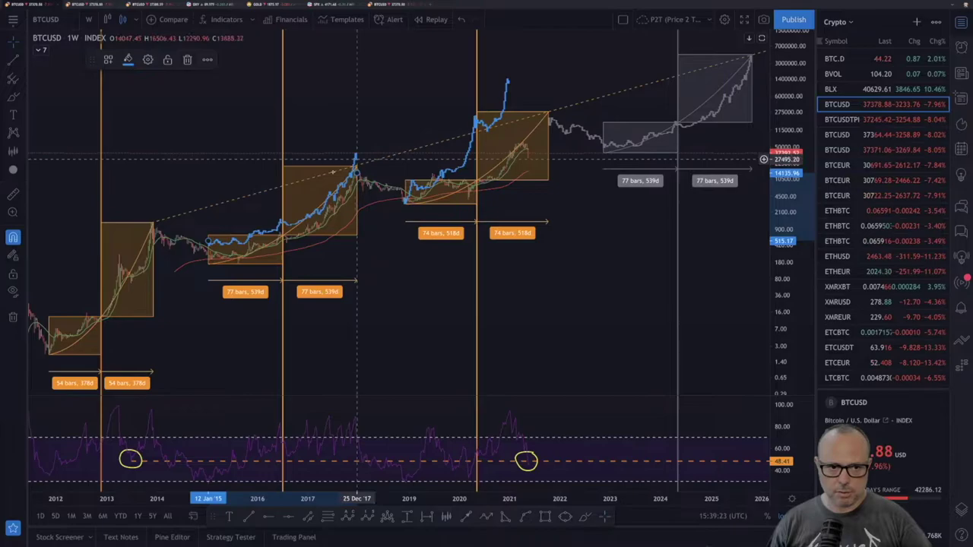
{"action": "left_click_drag", "start_coordinate": [238, 244], "coordinate": [426, 197]}
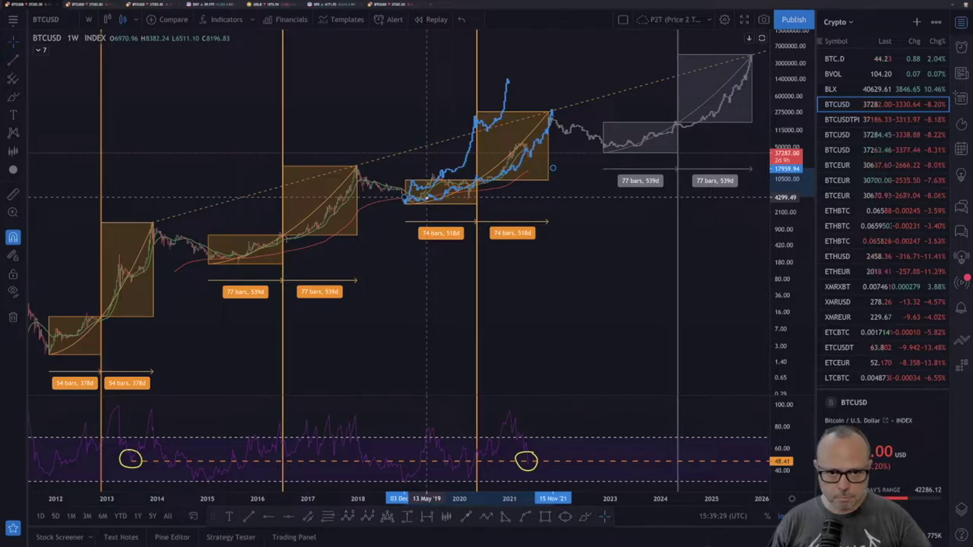
{"action": "left_click_drag", "start_coordinate": [427, 197], "coordinate": [430, 207]}
Step: Colour the second bars pattern green and line it up with the 2019 box low
{"action": "double_click", "coordinate": [431, 207]}
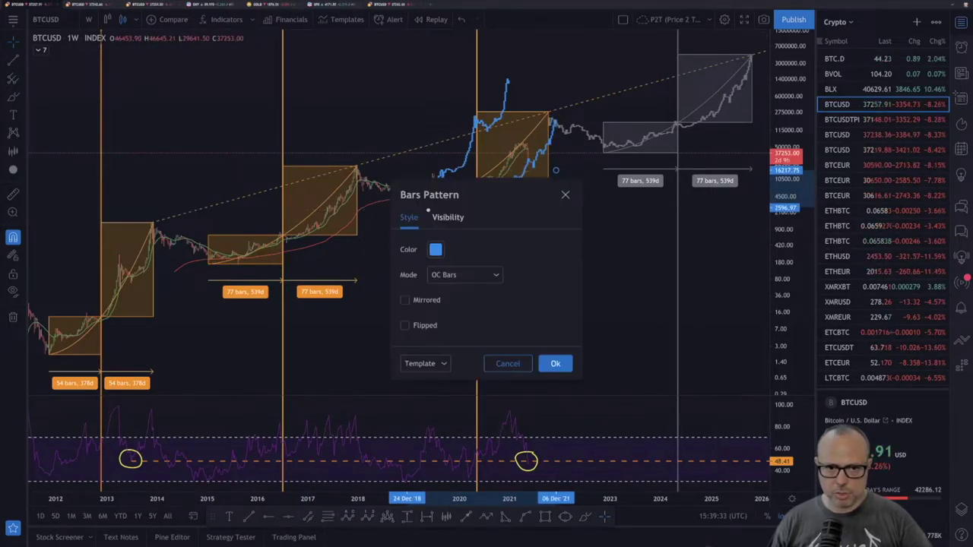
{"action": "left_click", "coordinate": [436, 249]}
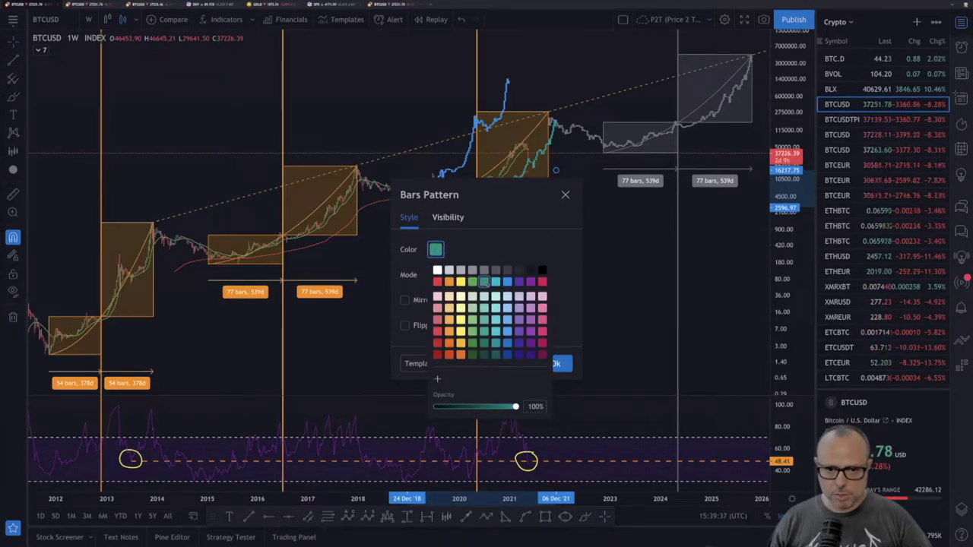
{"action": "left_click", "coordinate": [472, 281]}
{"action": "left_click", "coordinate": [561, 363]}
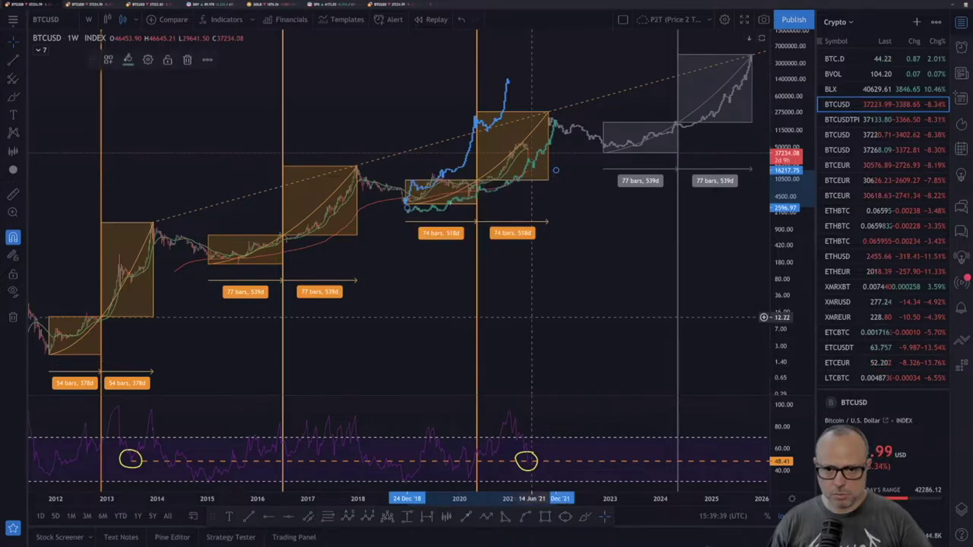
{"action": "left_click_drag", "start_coordinate": [433, 201], "coordinate": [425, 201]}
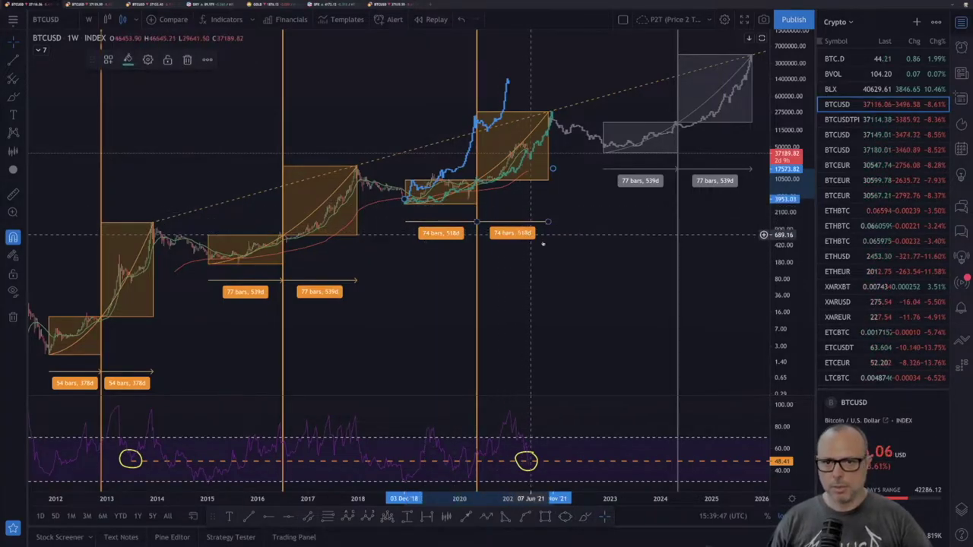
{"action": "left_click", "coordinate": [570, 257]}
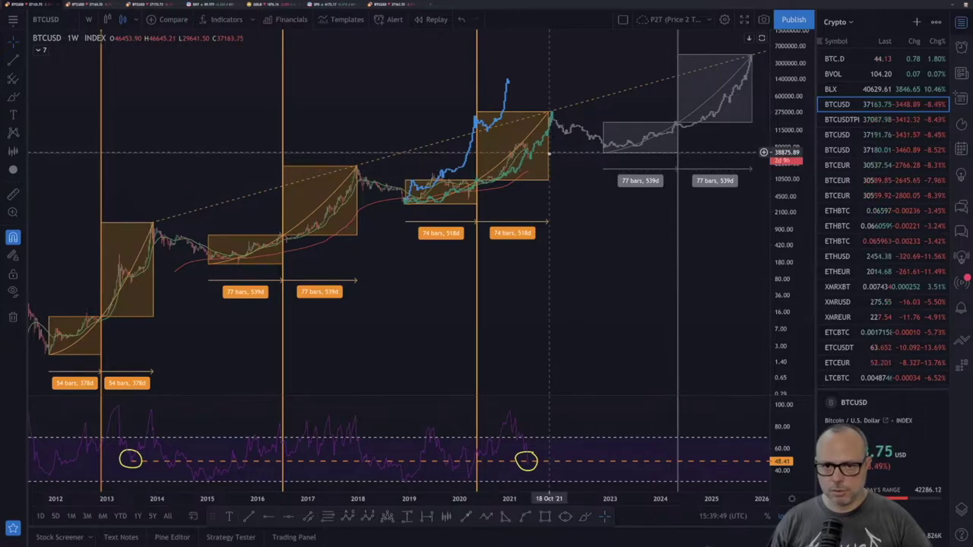
Step: Change the green projected pattern's colour to yellow and deselect it
{"action": "double_click", "coordinate": [539, 143]}
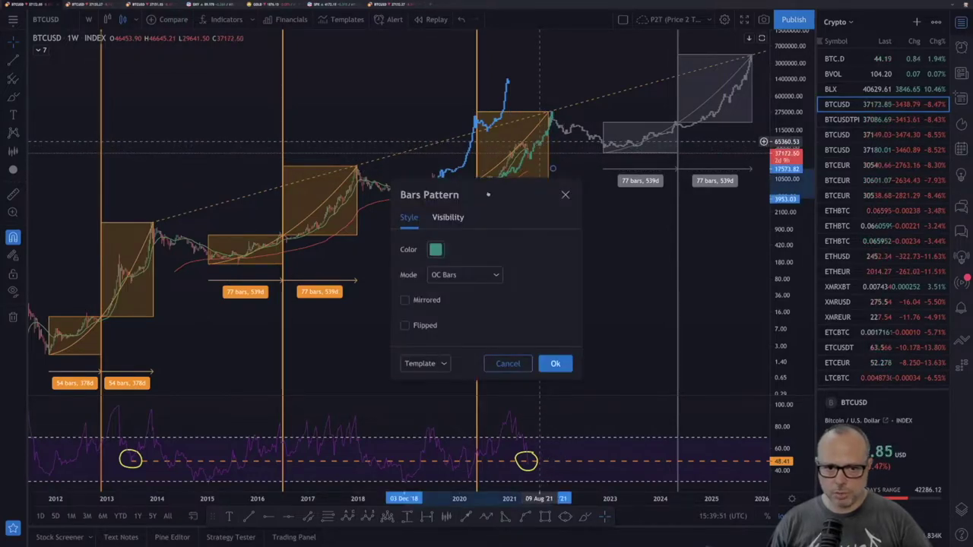
{"action": "left_click", "coordinate": [436, 249]}
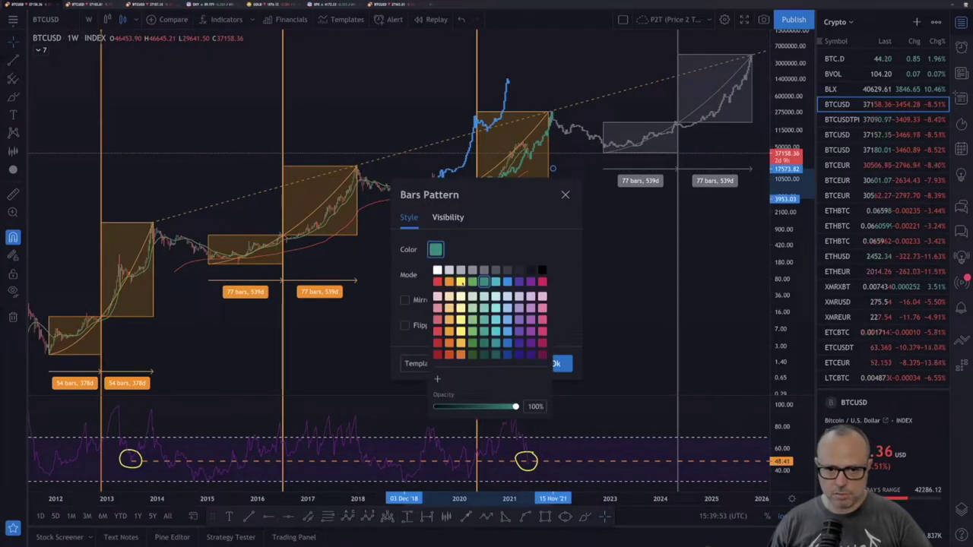
{"action": "left_click", "coordinate": [461, 281]}
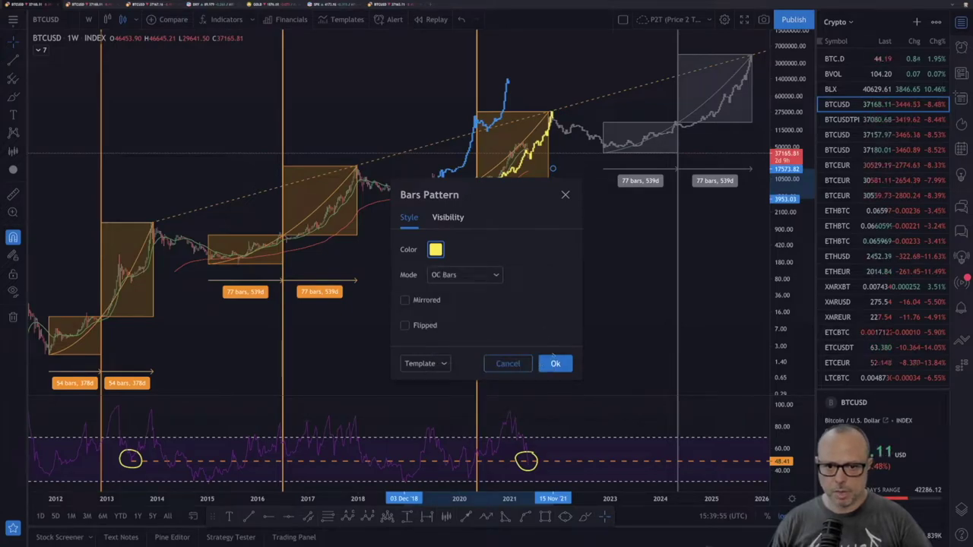
{"action": "left_click", "coordinate": [555, 364]}
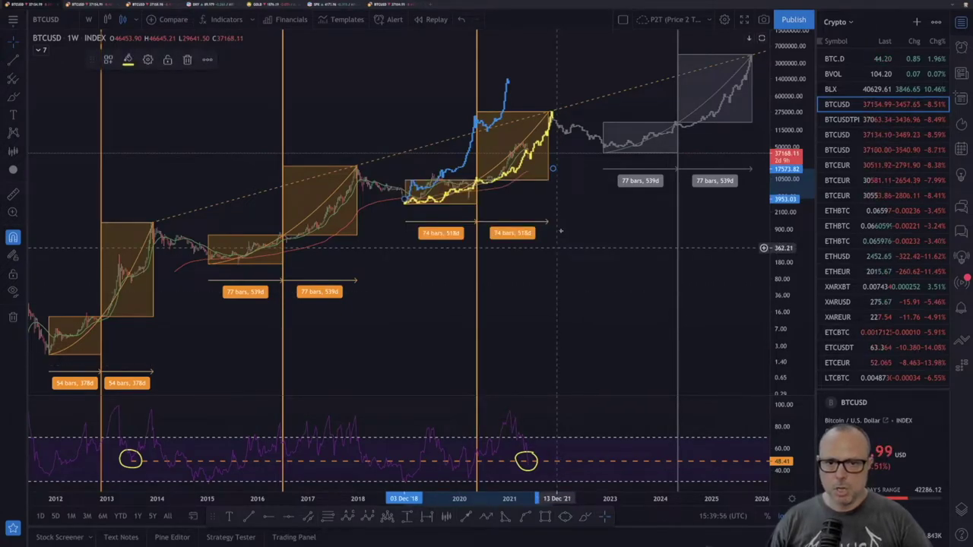
{"action": "left_click", "coordinate": [551, 93]}
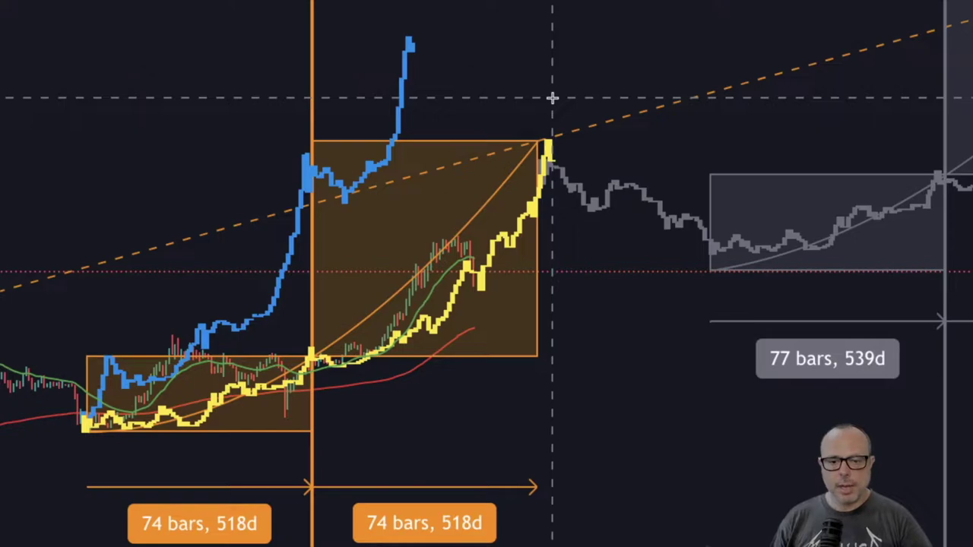
{"action": "left_click", "coordinate": [400, 127]}
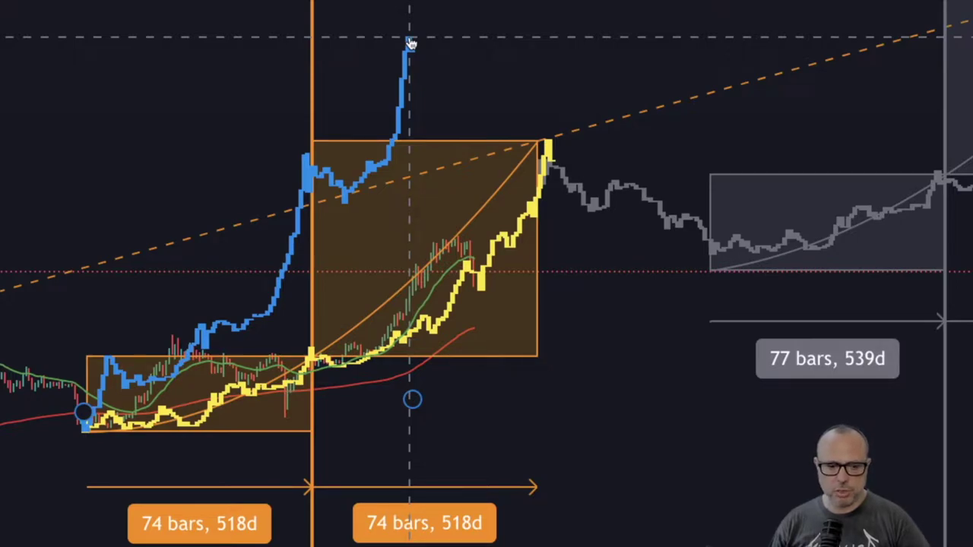
{"action": "key", "text": "Escape"}
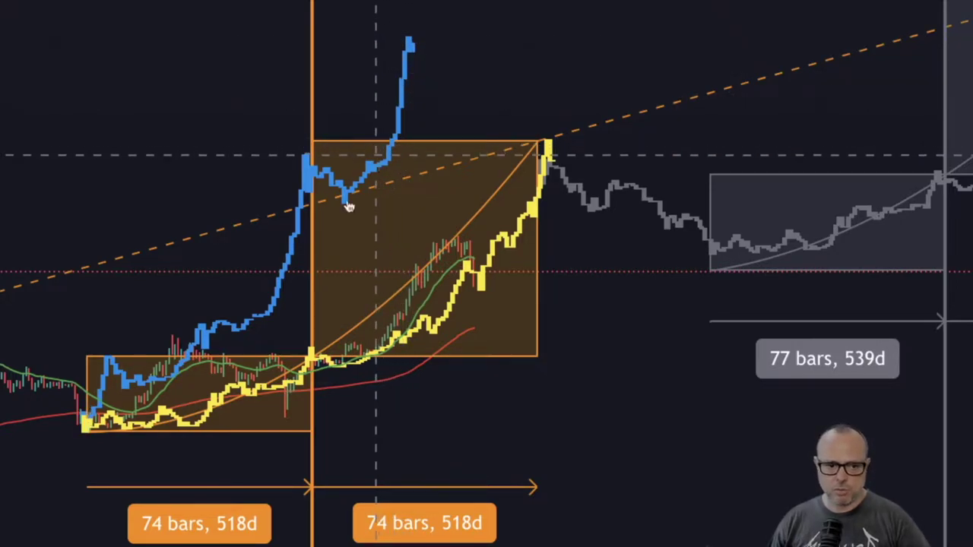
{"action": "left_click", "coordinate": [409, 45]}
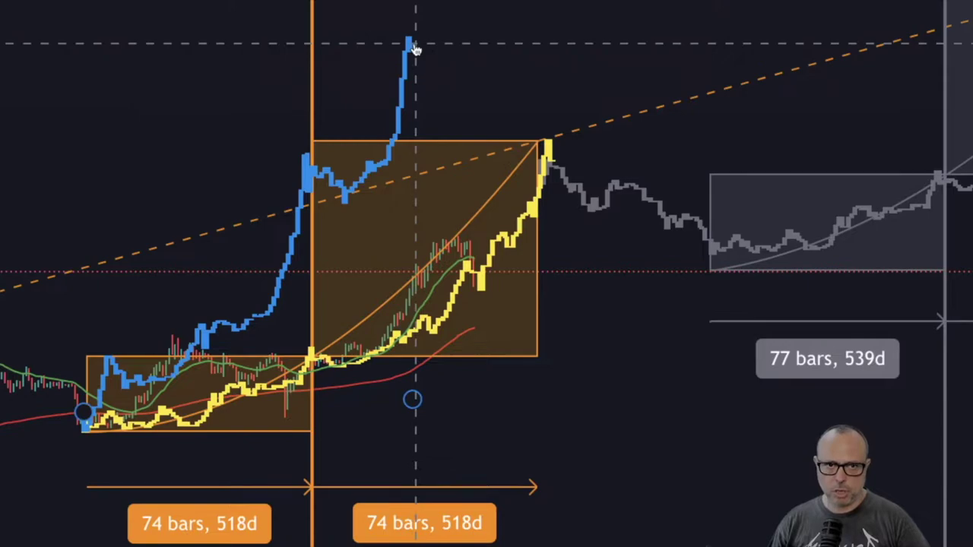
{"action": "key", "text": "Escape"}
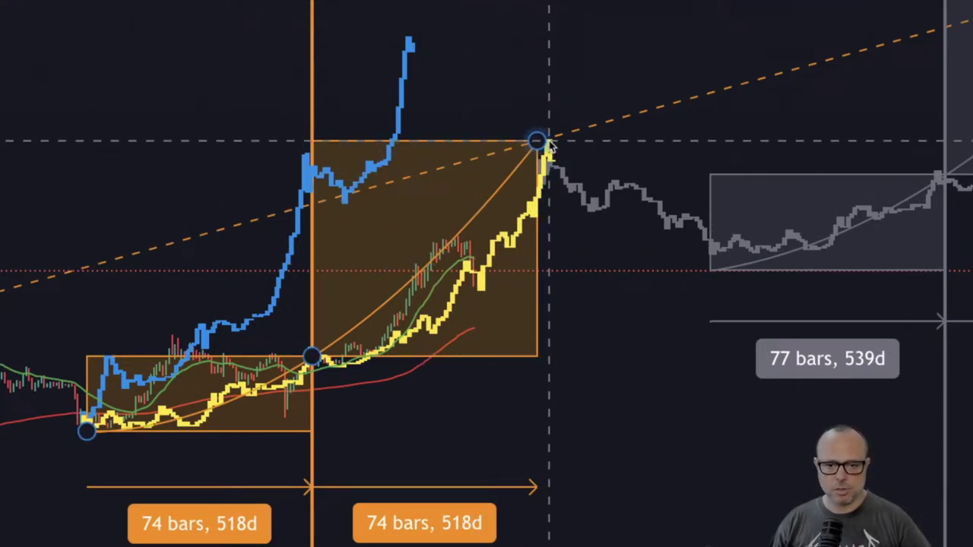
Step: Select the upper orange cycle box
{"action": "left_click", "coordinate": [502, 258]}
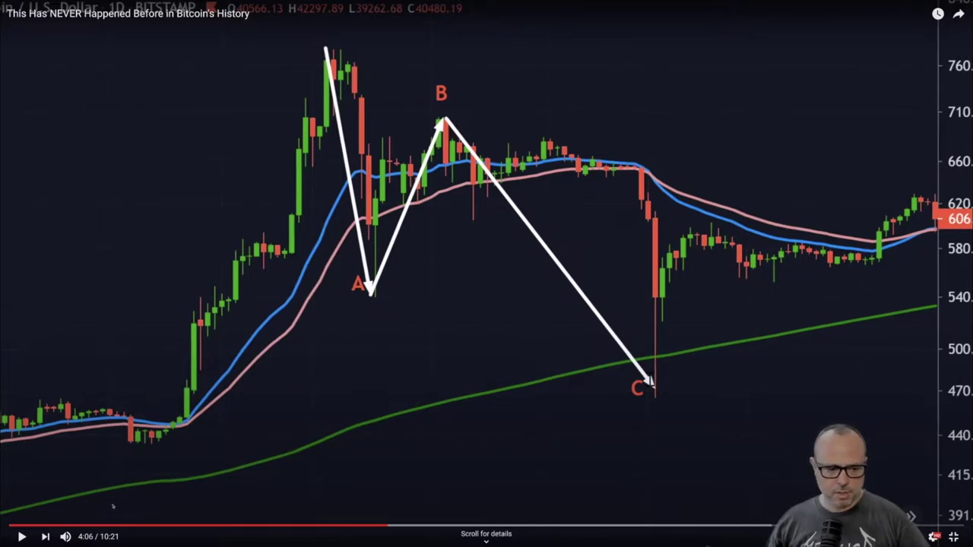
Step: Resume playback of the YouTube video
{"action": "left_click", "coordinate": [21, 537]}
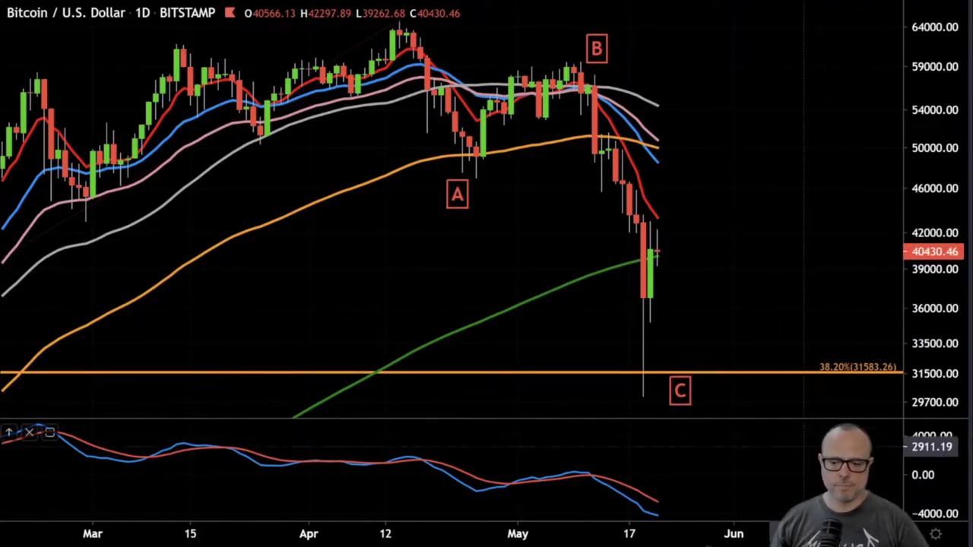
Step: Let the video play on to the 2017 ABC correction example with its arrows
{"action": "mouse_move", "coordinate": [31, 508]}
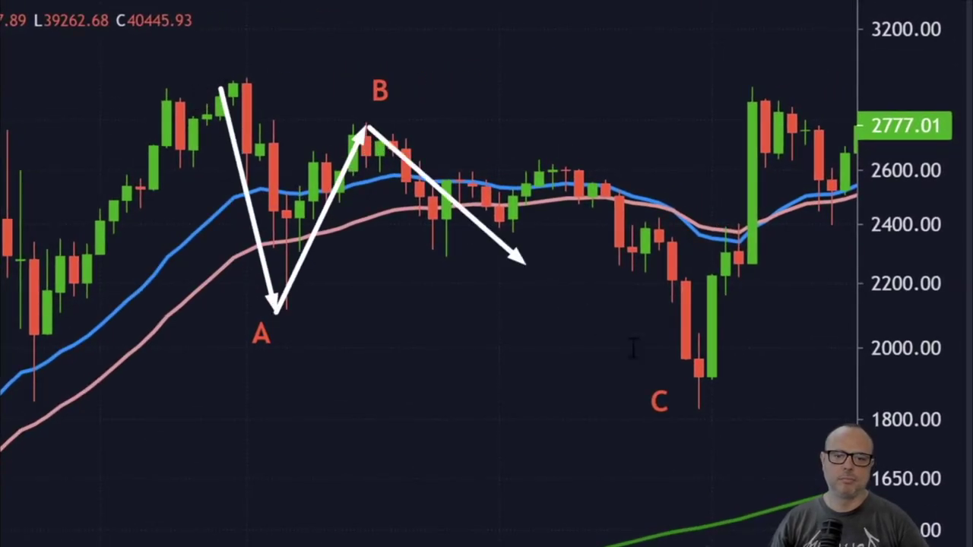
Step: Continue playback until the daily chart shows the circled C low
{"action": "left_click", "coordinate": [698, 405]}
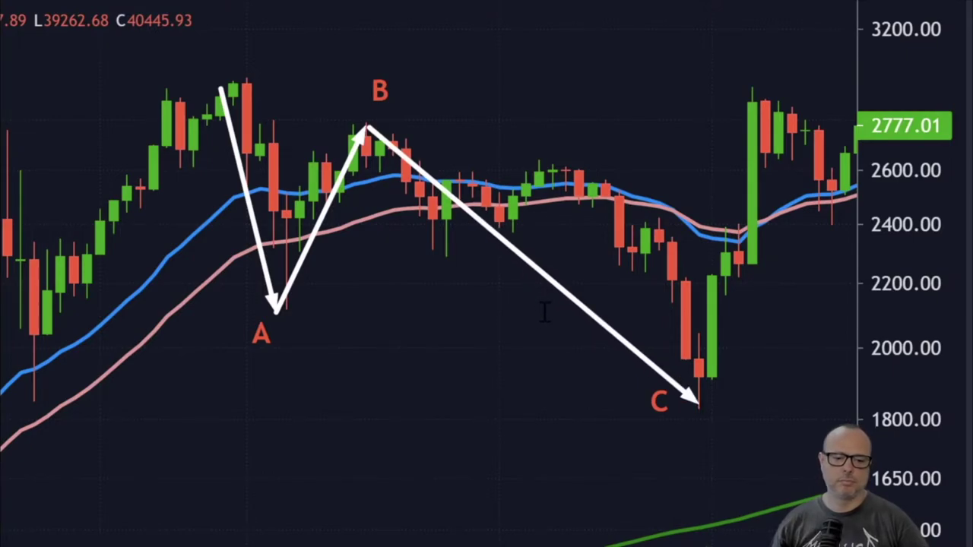
{"action": "mouse_move", "coordinate": [21, 504]}
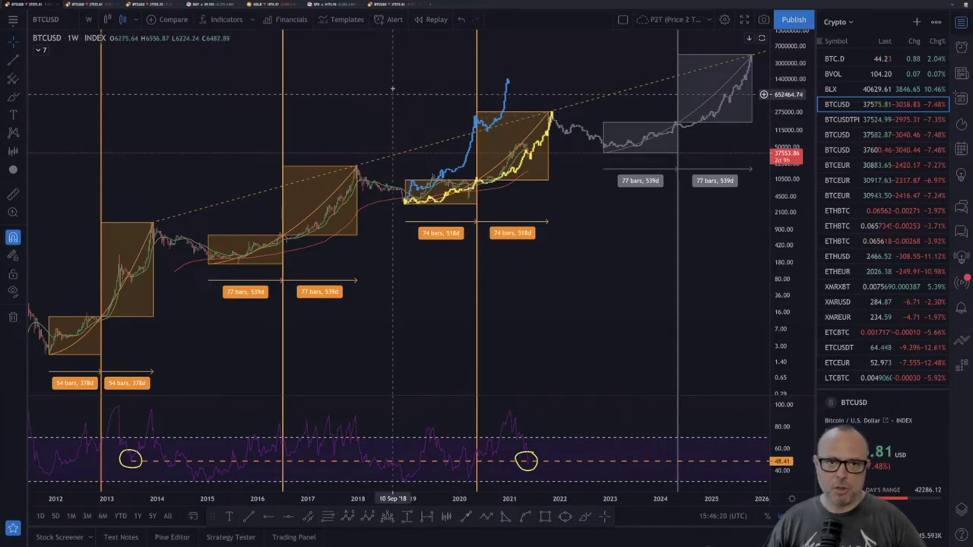
Step: Switch to the 'MACD - Daily' tab showing the 1D BTCUSD chart
{"action": "left_click", "coordinate": [397, 3]}
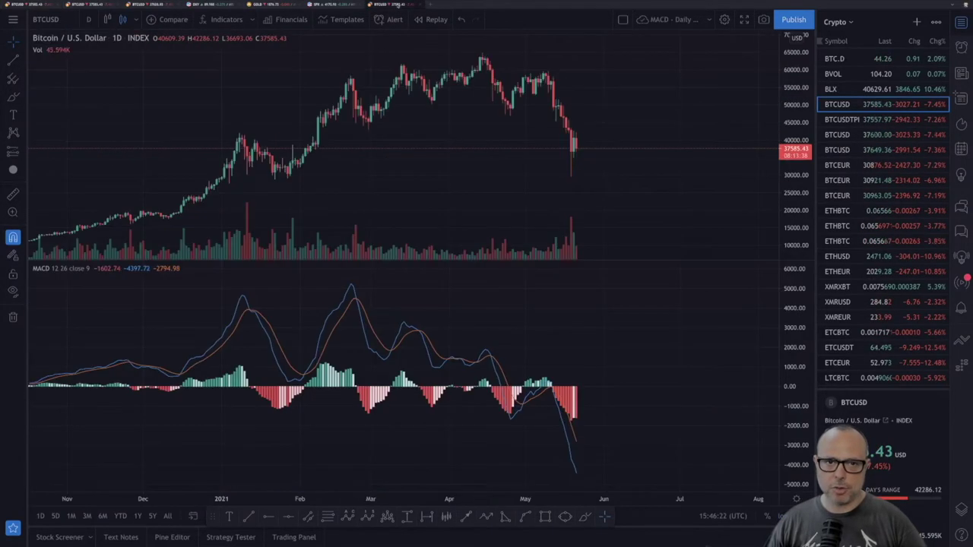